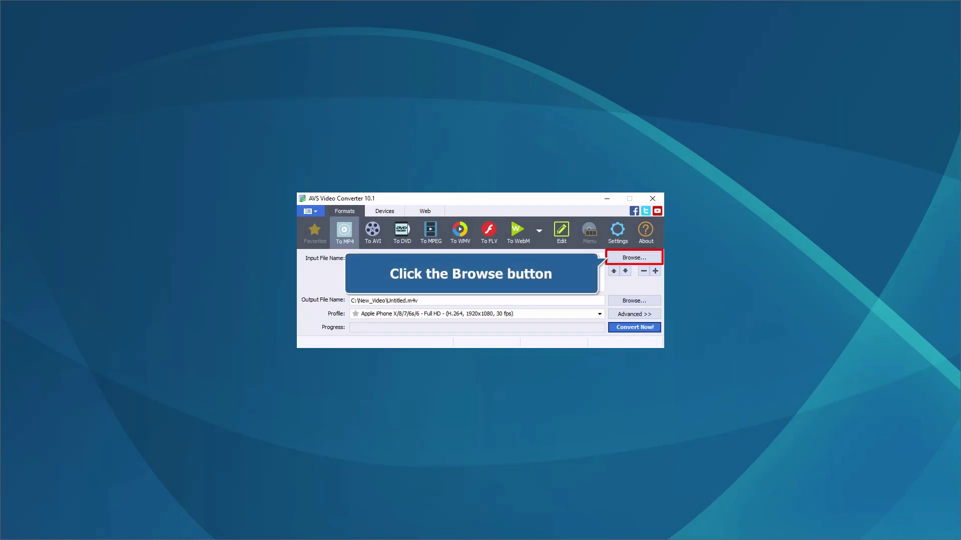
Step: Load My_Video1.mp4 from the Video folder as the source video
click(634, 258)
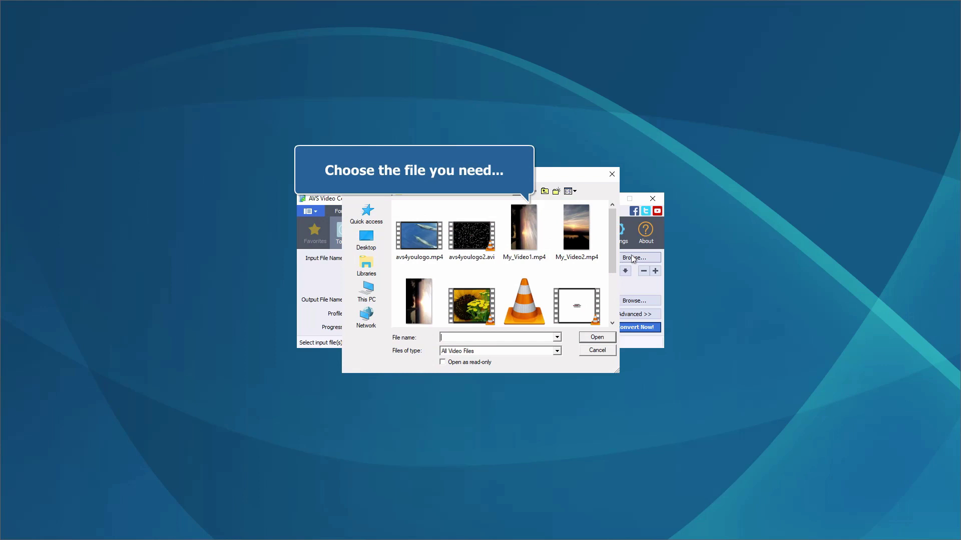
click(523, 224)
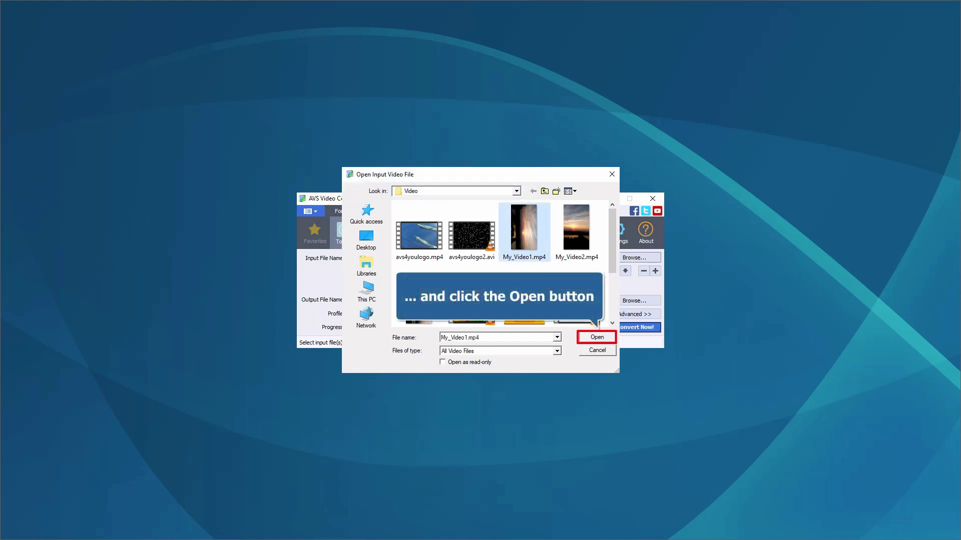
click(596, 337)
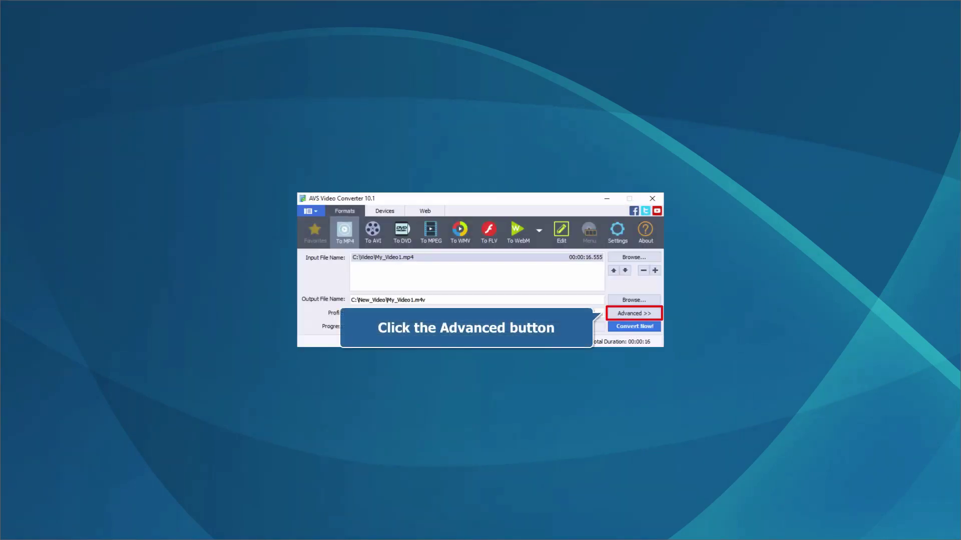
Step: In Advanced options, set a 1920x1920 frame size and a 20972 kbps bitrate
click(630, 312)
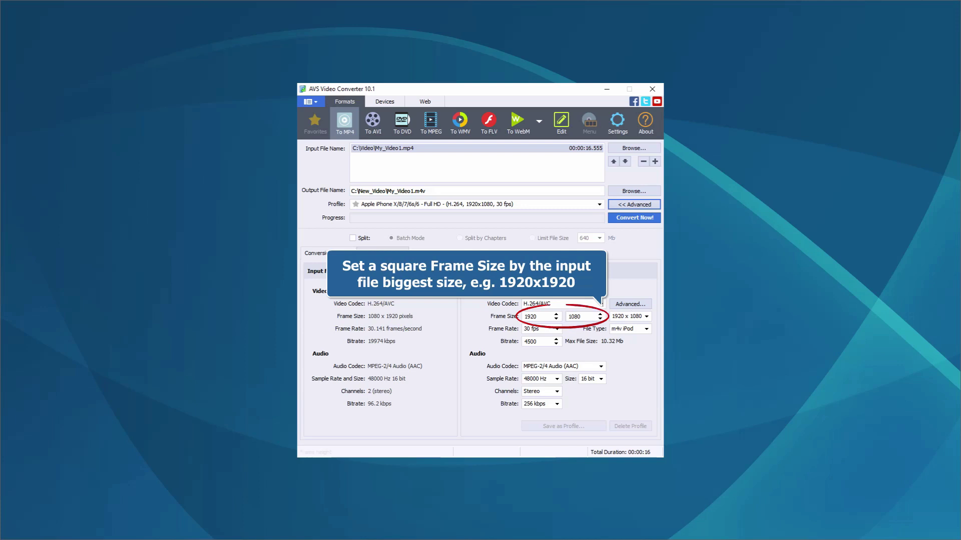
text(1920)
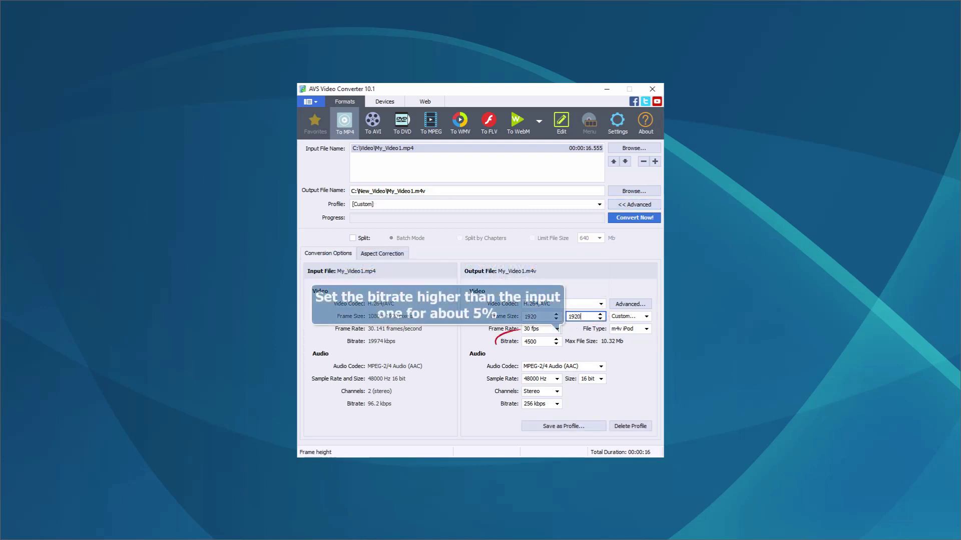
double_click(534, 341)
text(20)
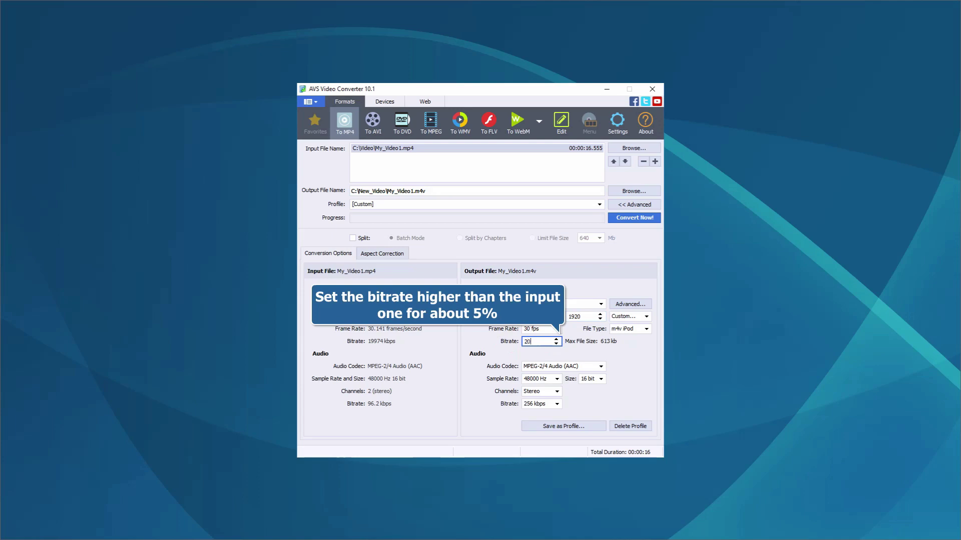
text(972)
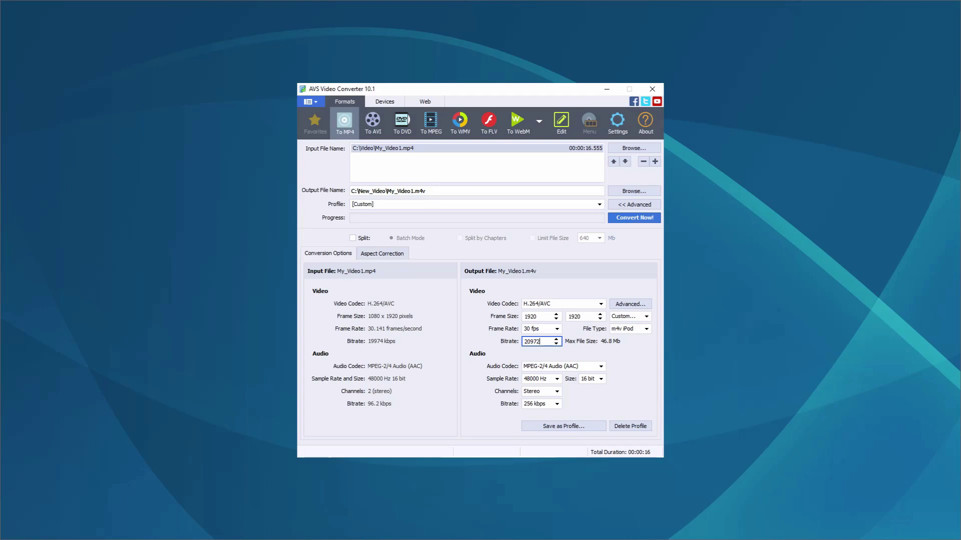
Step: In the editor, mark a trim section from the clip start to about 00:00:03.9
click(562, 122)
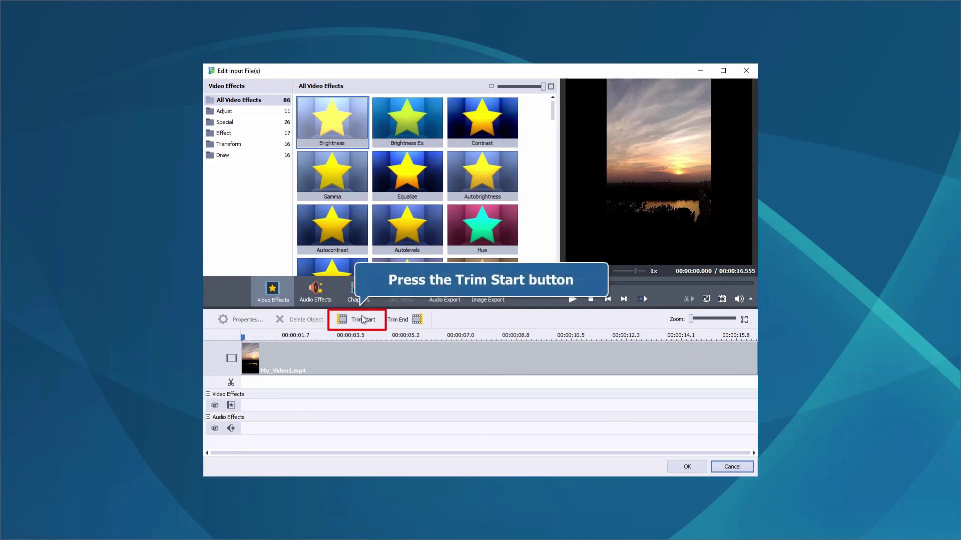
click(363, 320)
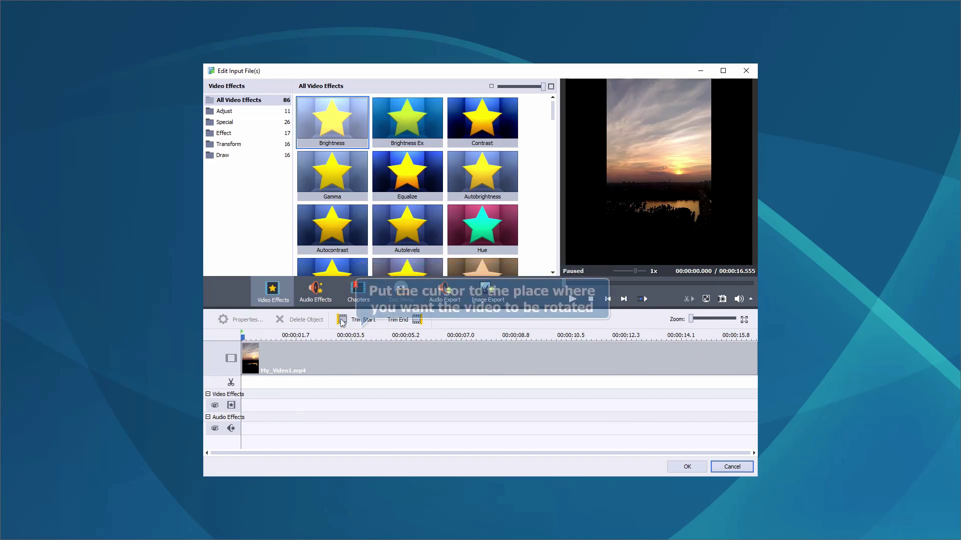
drag(241, 339, 362, 340)
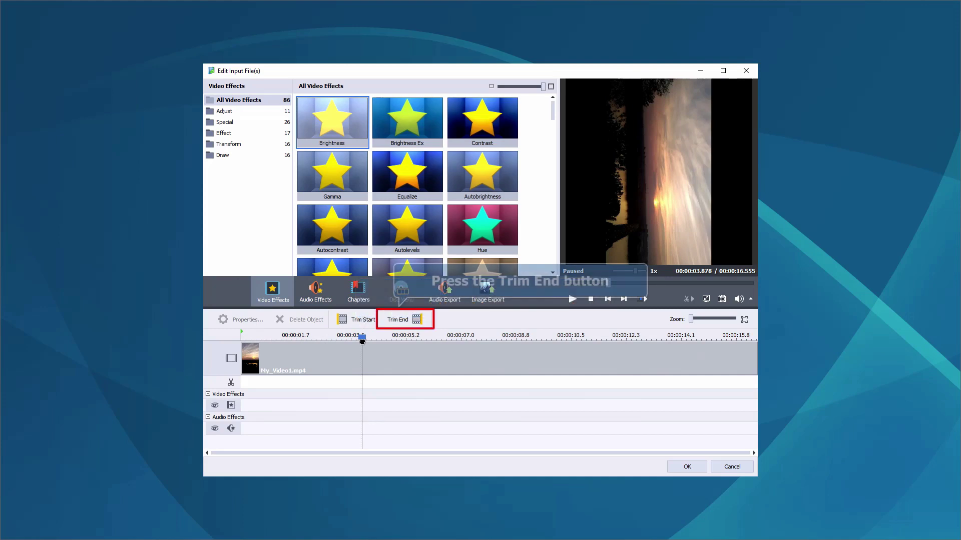
click(404, 320)
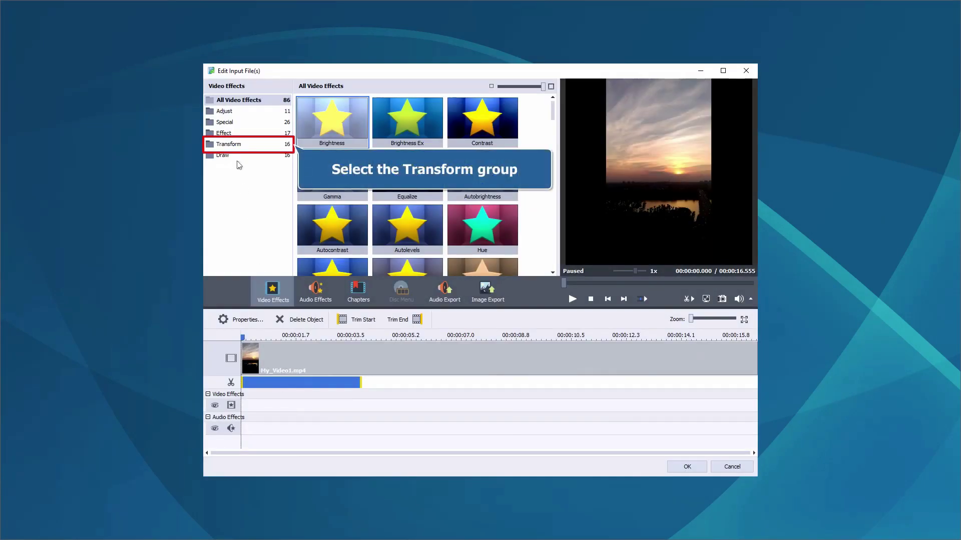
Step: Place a Transform Rotate effect spanning from the cut point to the clip's end
click(231, 143)
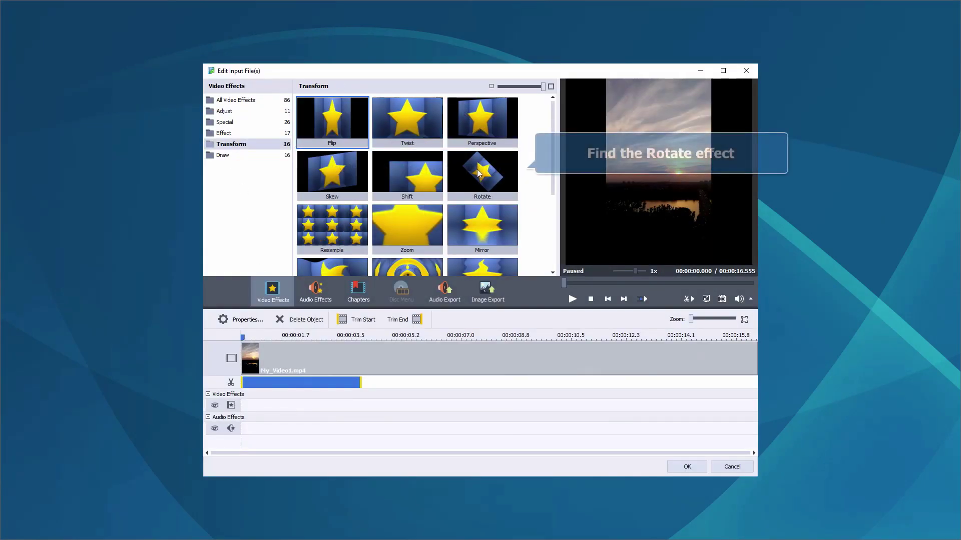
click(482, 174)
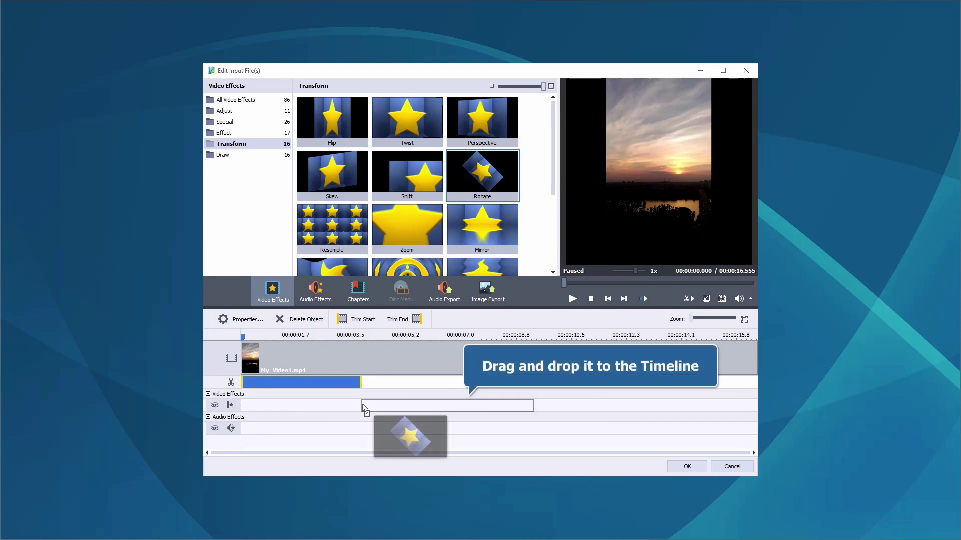
drag(482, 175, 363, 404)
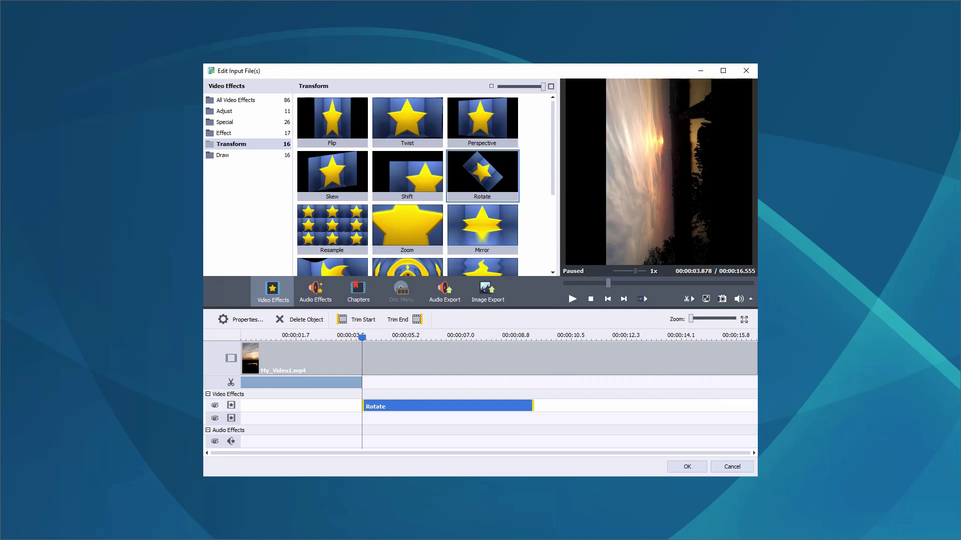
drag(533, 406, 755, 406)
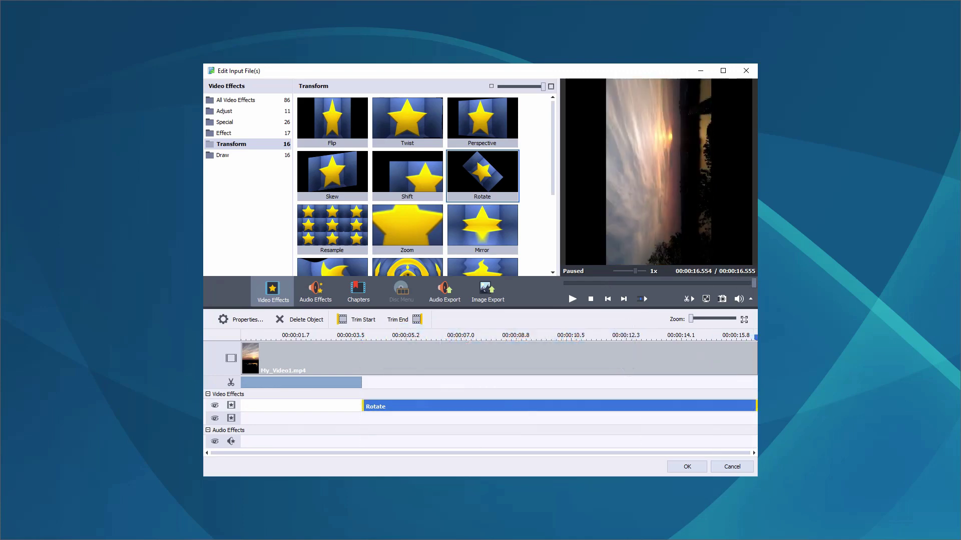
Step: Set the Rotate effect's angle to -90 degrees in its properties
right_click(414, 406)
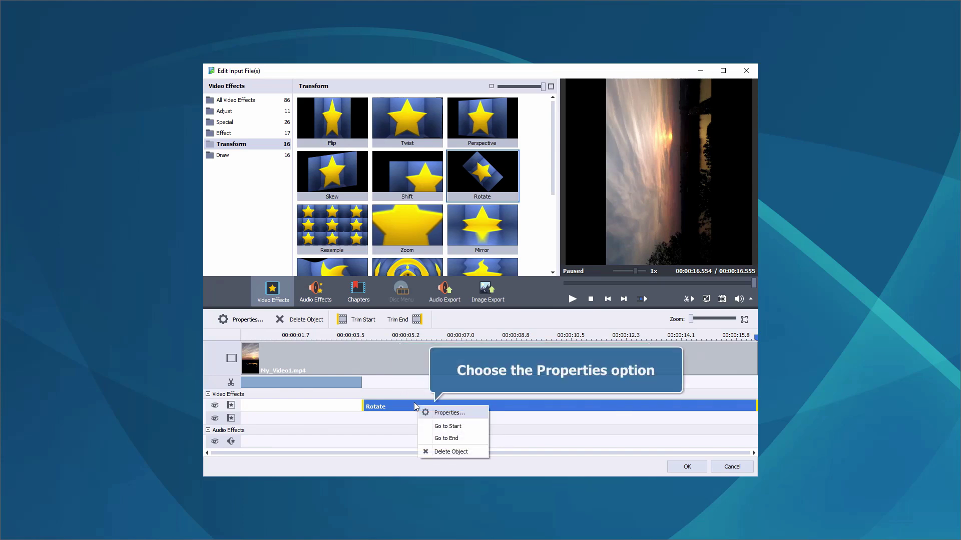
click(449, 413)
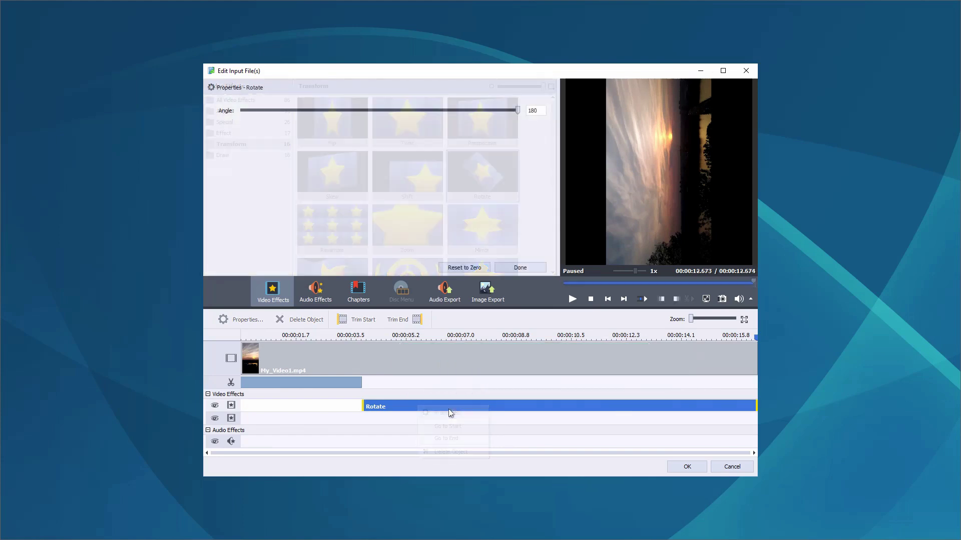
drag(443, 112, 312, 111)
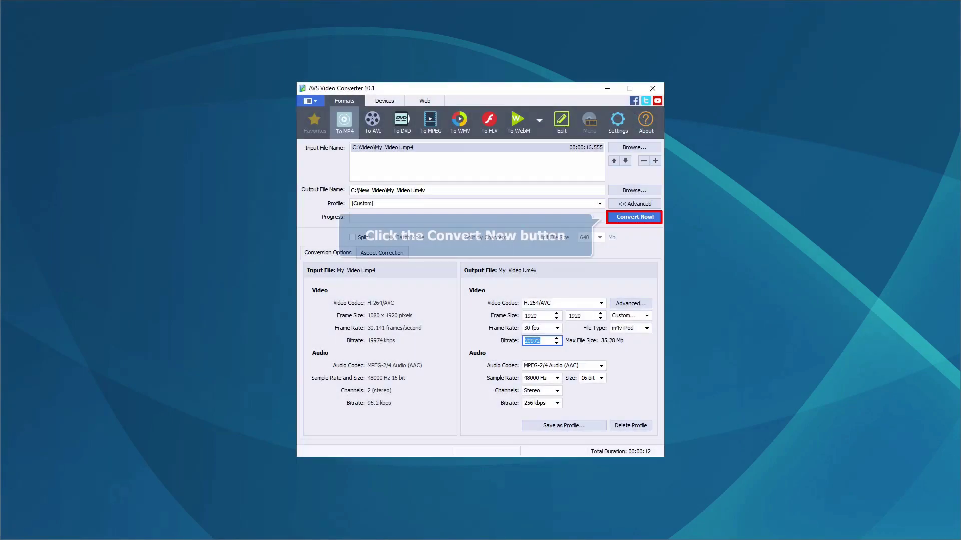
Step: Convert the clip to My_Video1.m4v and dismiss the completion notice
click(632, 218)
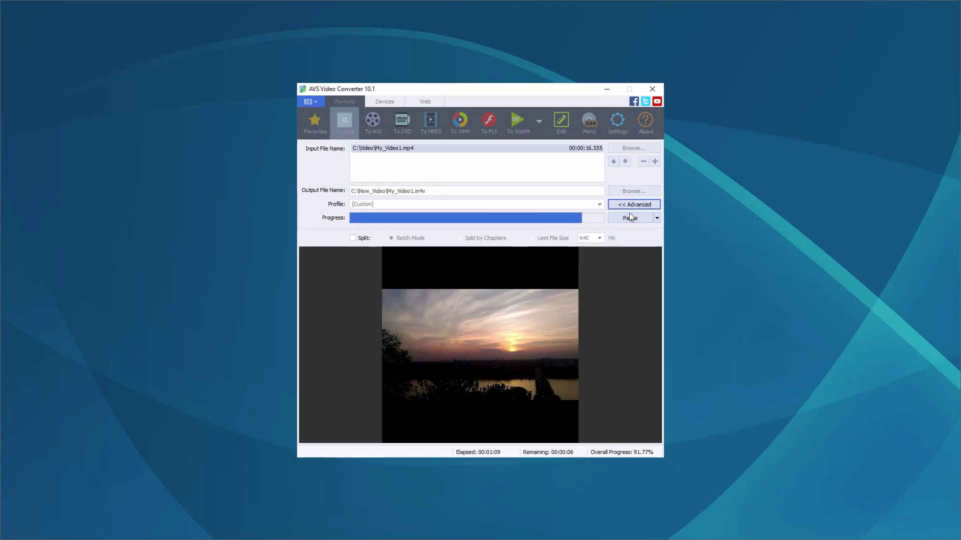
click(498, 291)
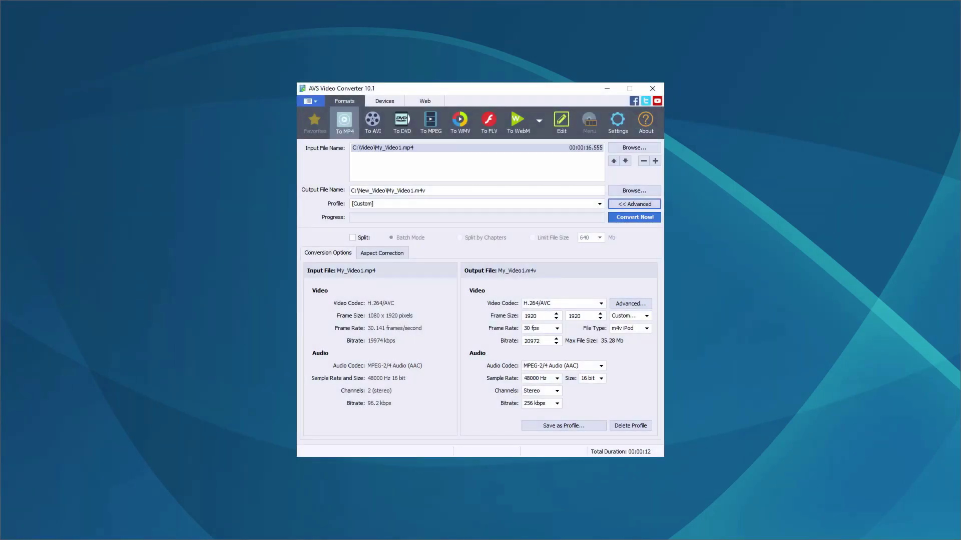
Step: Replace the input My_Video1.mp4 with New_Video\My_Video1.m4v
right_click(417, 154)
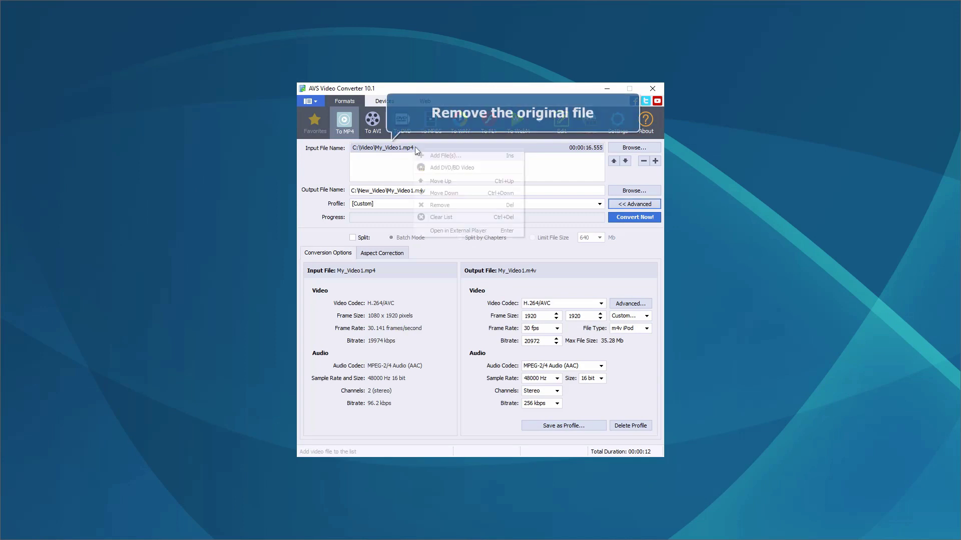
click(444, 206)
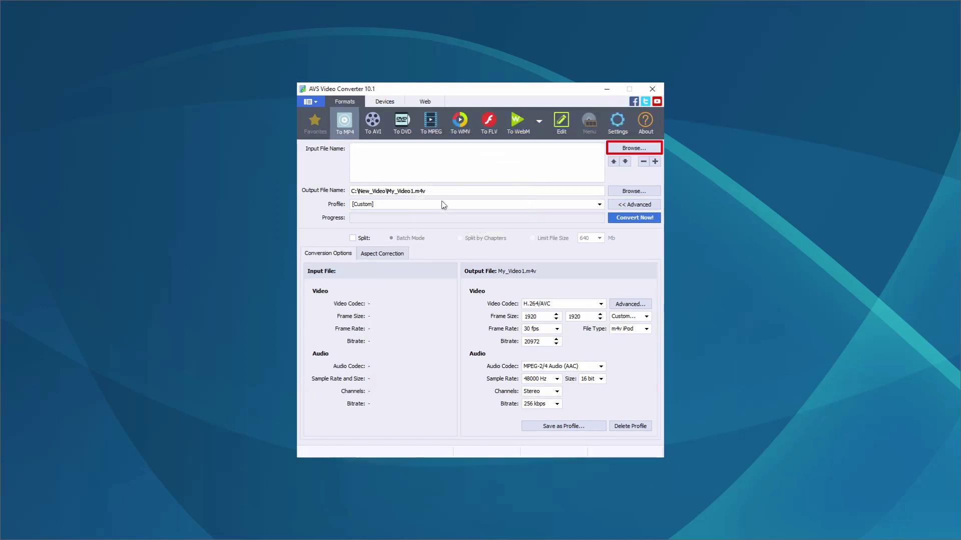
click(633, 148)
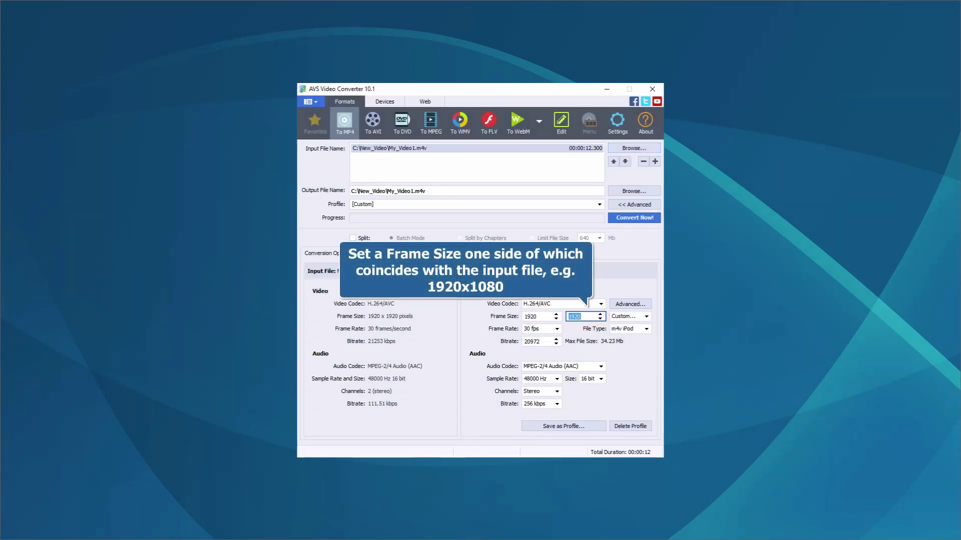
text(1080)
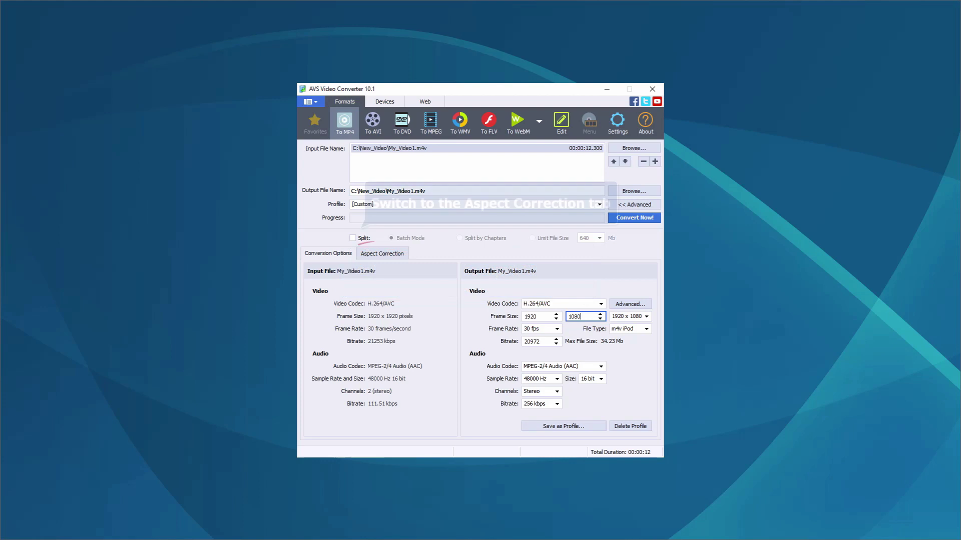
Step: Set Aspect Correction crop scale to 100 and rename the output to My_Video2.m4v
click(381, 252)
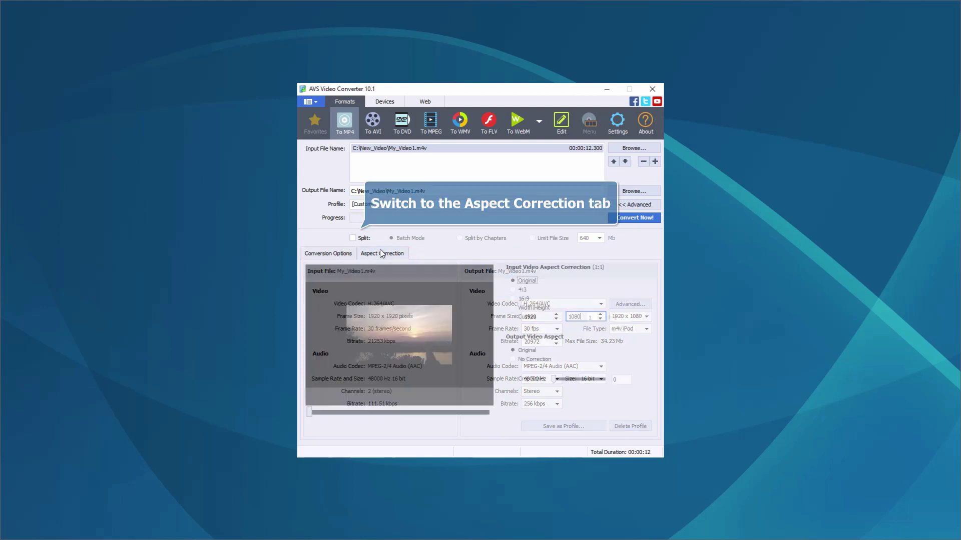
drag(554, 379, 605, 379)
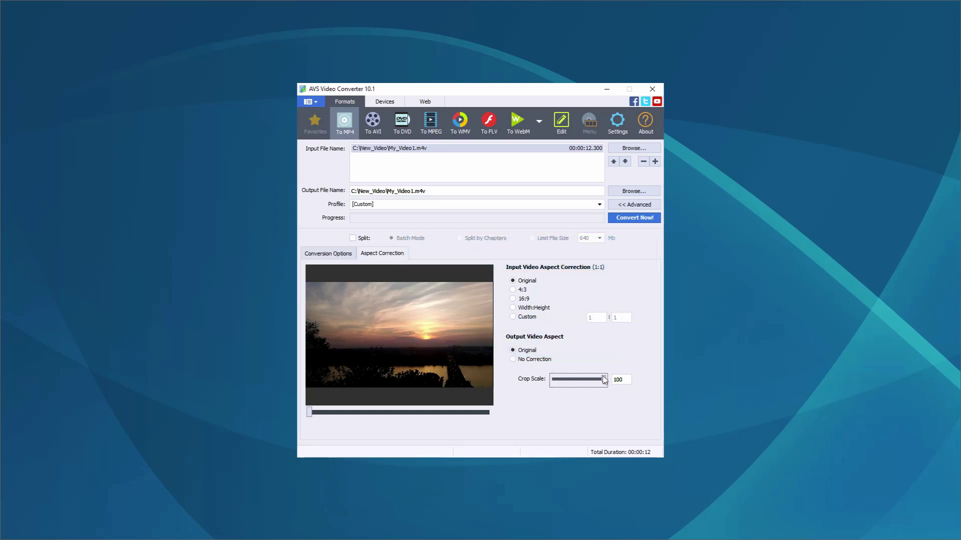
click(414, 191)
key(BackSpace)
text(2)
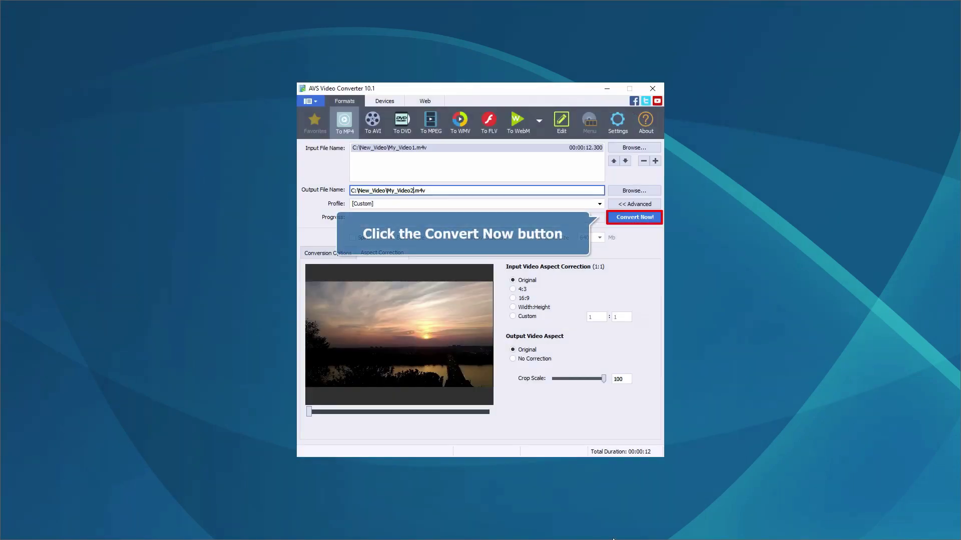
Step: Convert to My_Video2.m4v and open the New_Video folder holding it
click(634, 217)
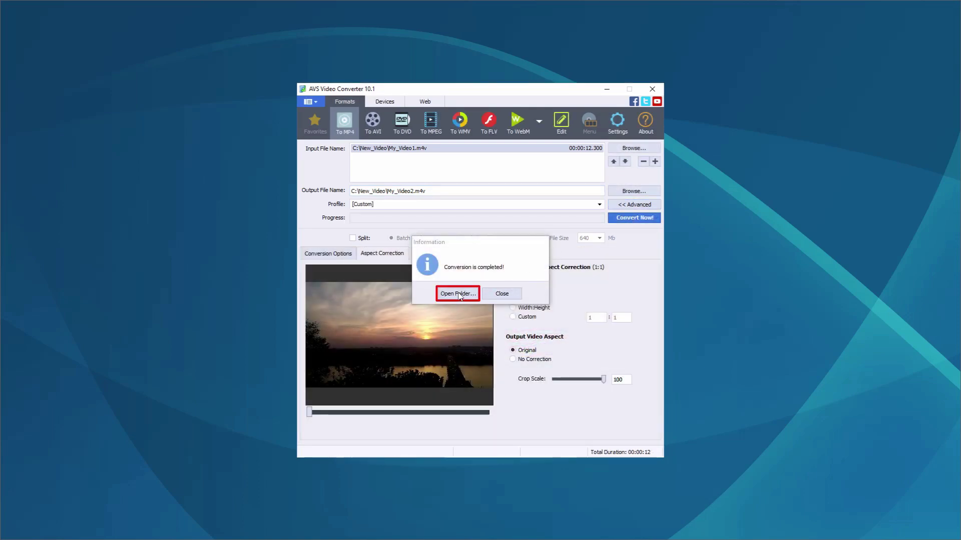
click(457, 294)
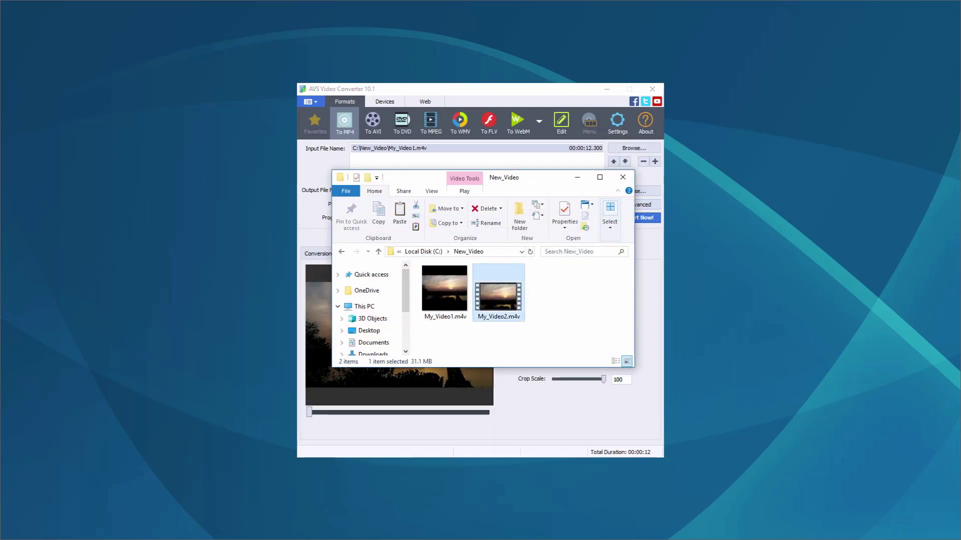